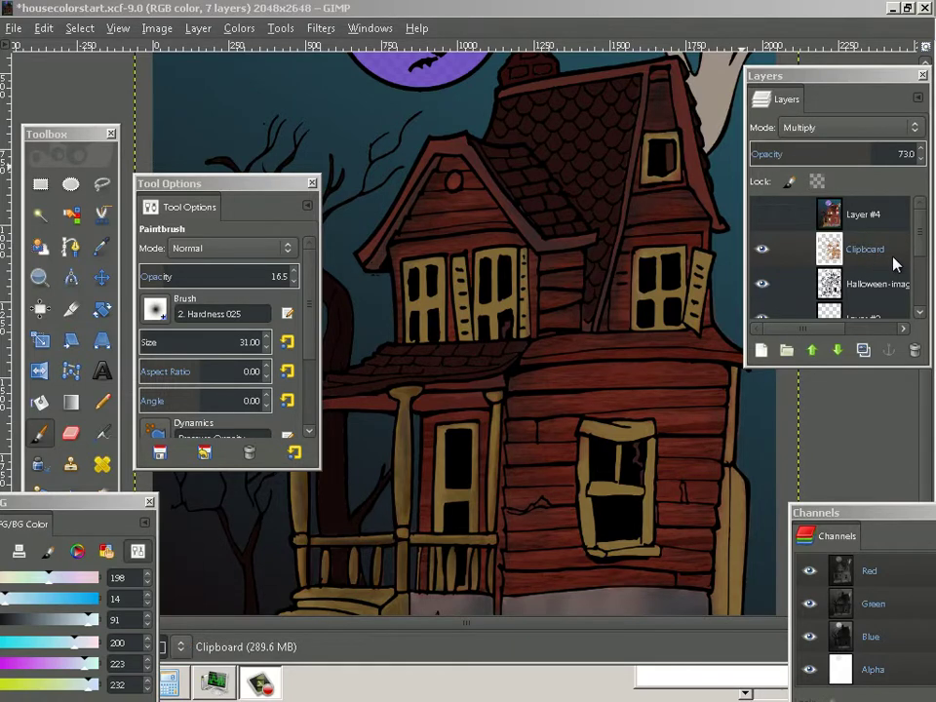
# Create a new transparent layer, Layer #5, above the Clipboard layer
pyautogui.click(760, 350)
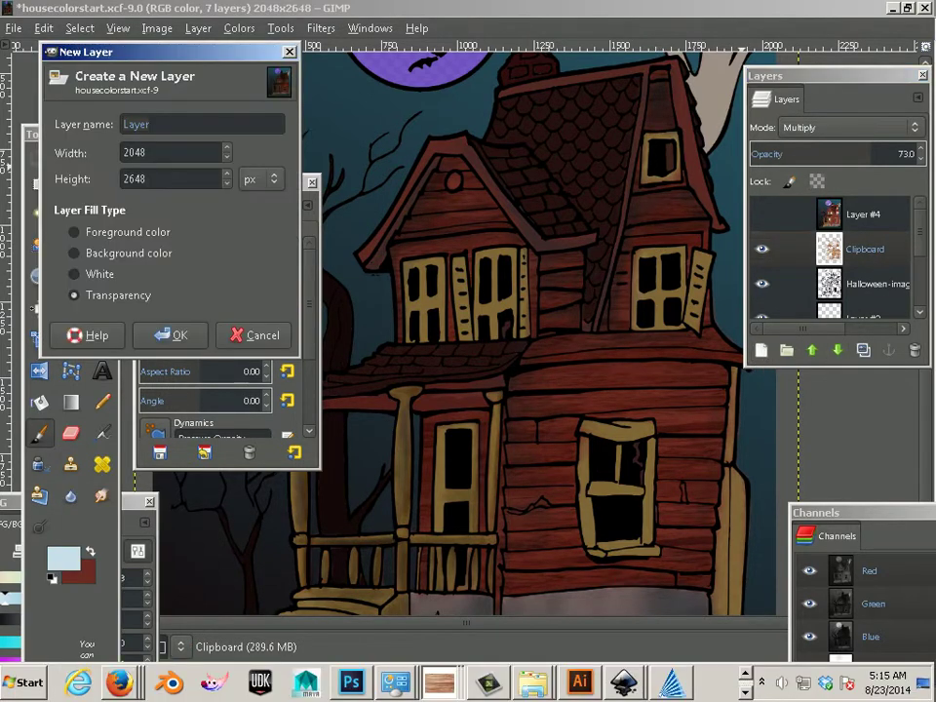
pyautogui.click(175, 335)
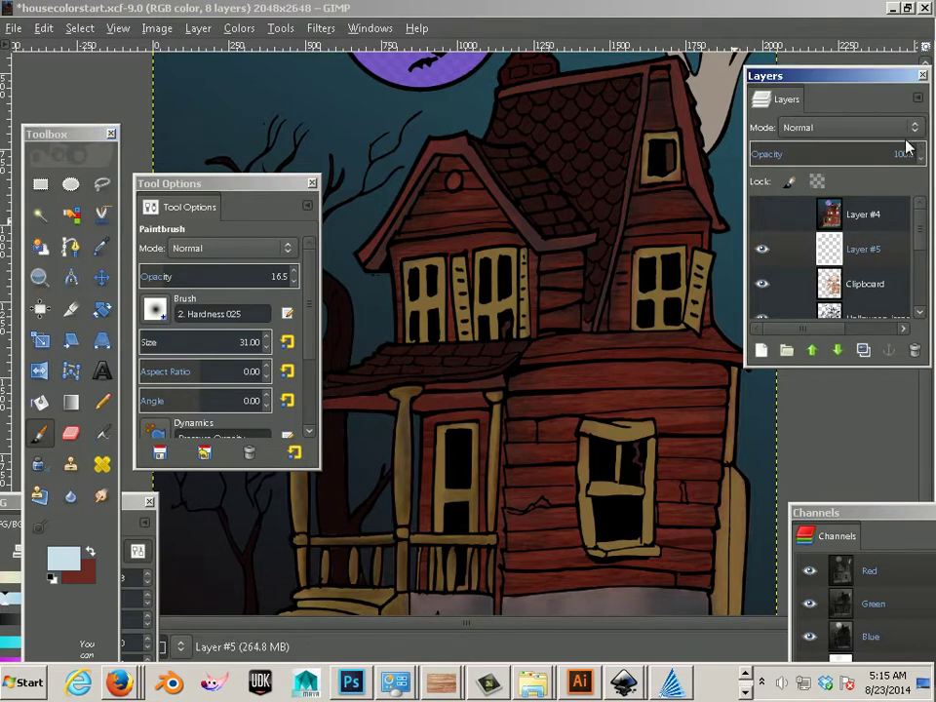
# Switch Layer #5's blend mode to Hard light
pyautogui.click(858, 127)
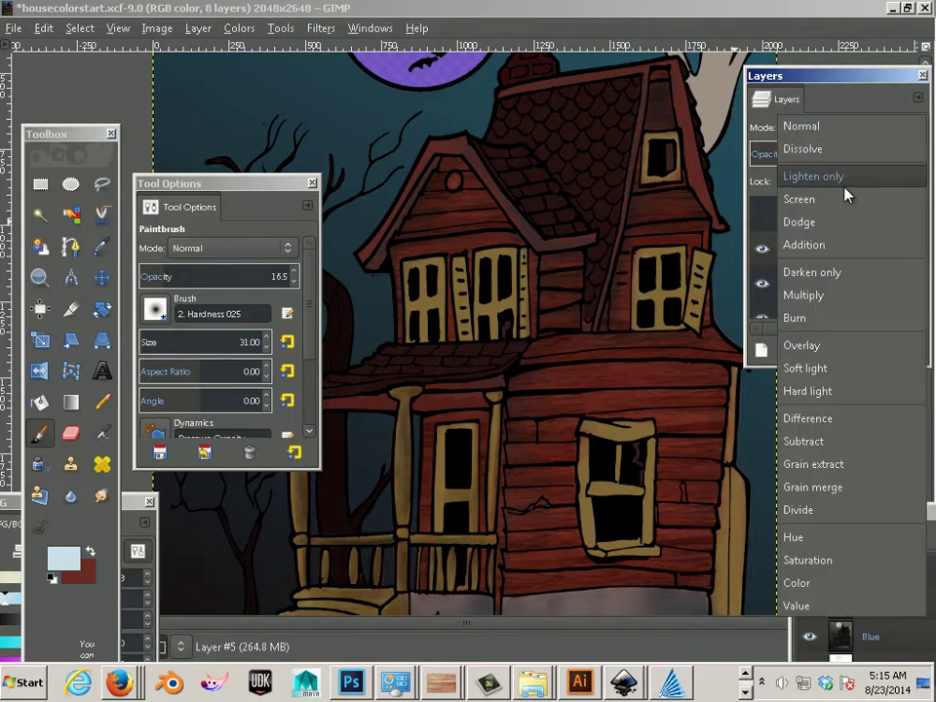
pyautogui.click(817, 391)
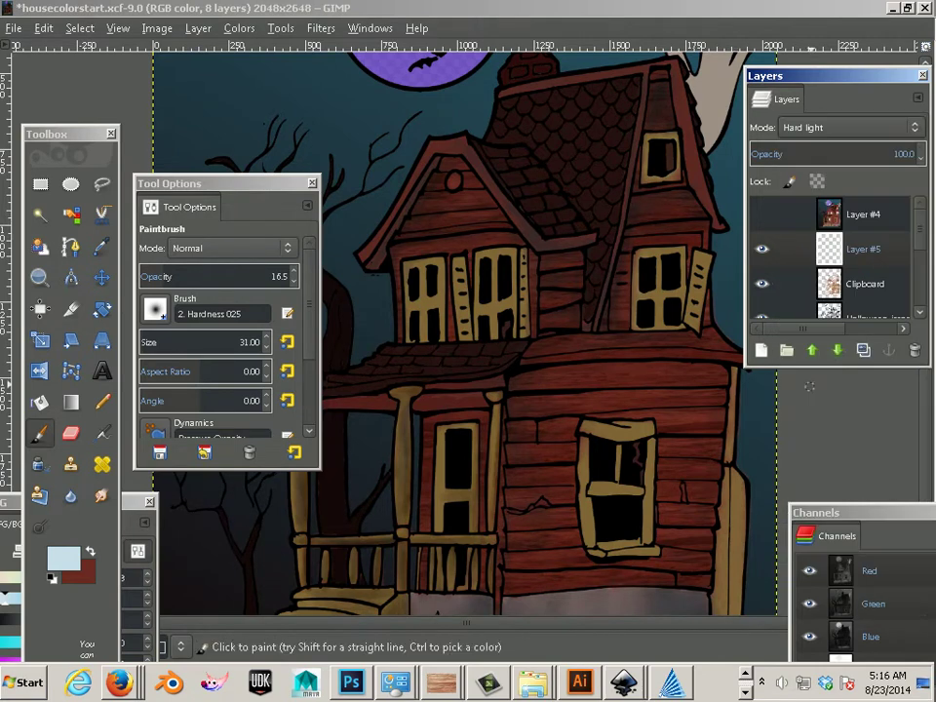
# Set the foreground colour to the muted blue-violet 868cb5
pyautogui.click(70, 561)
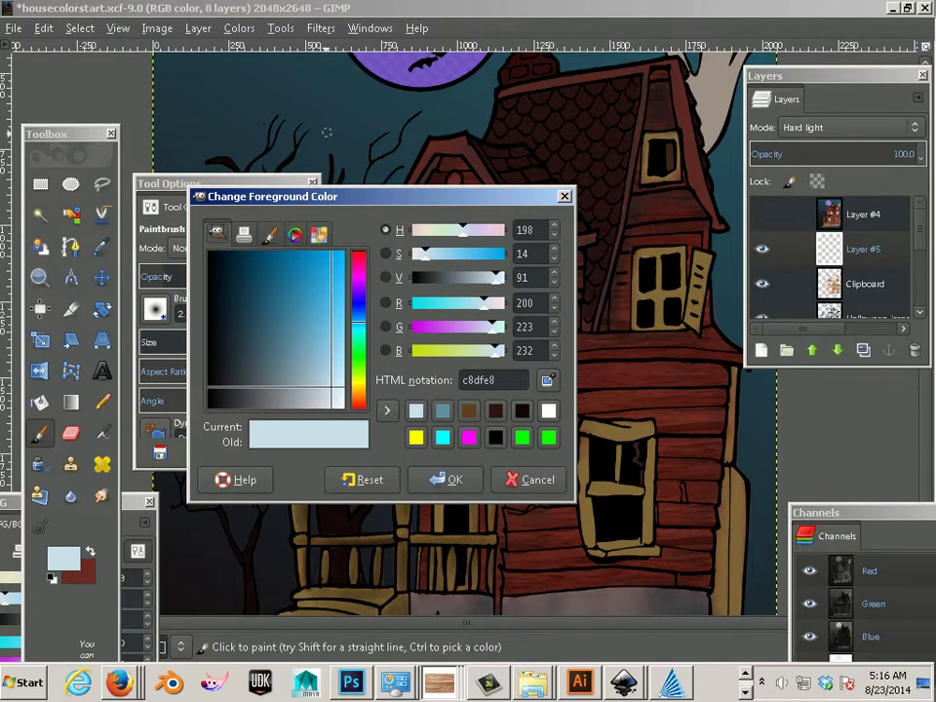
pyautogui.click(547, 379)
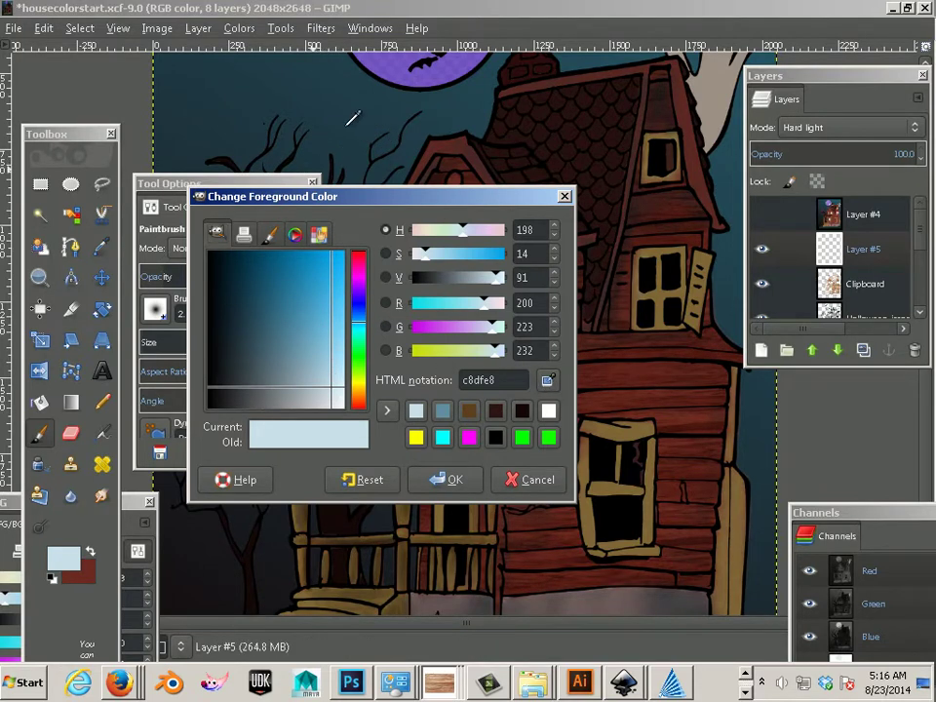
pyautogui.click(265, 88)
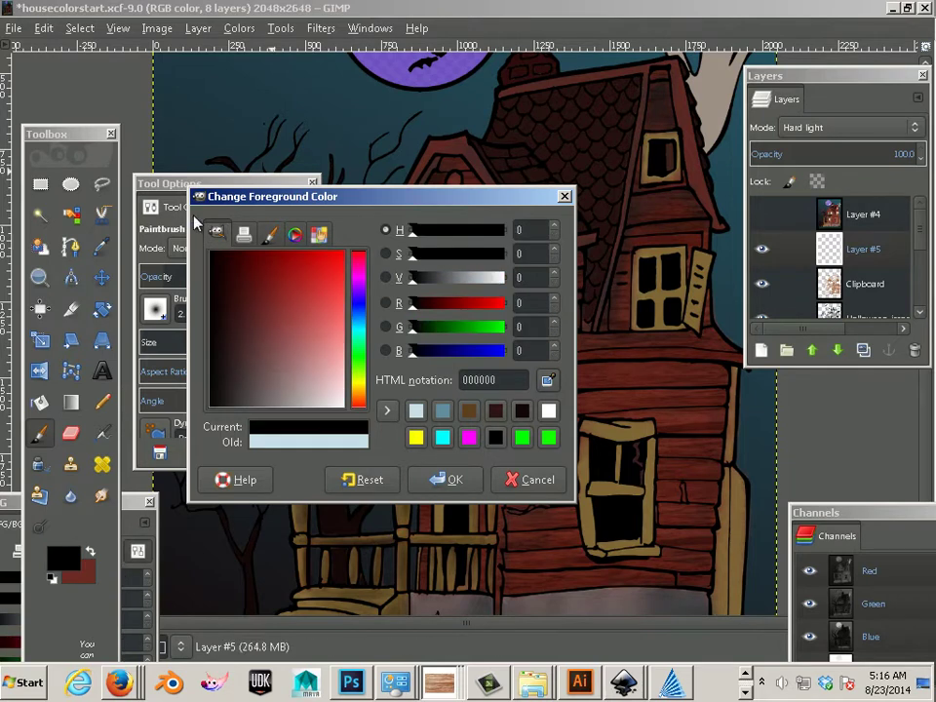
pyautogui.click(547, 384)
pyautogui.click(361, 326)
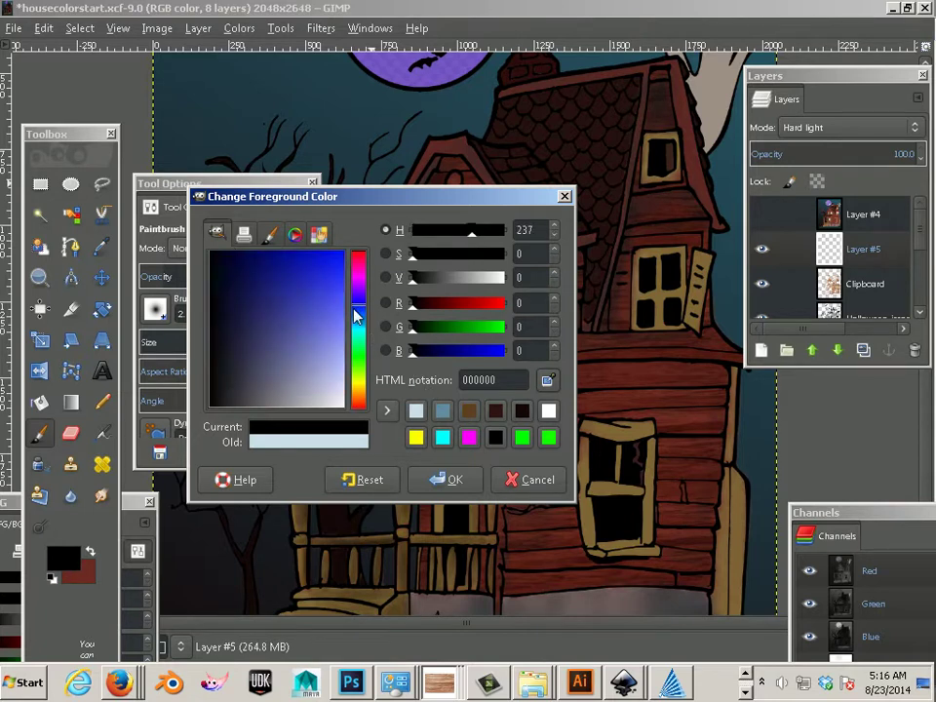
pyautogui.moveTo(343, 319); pyautogui.dragTo(303, 370)
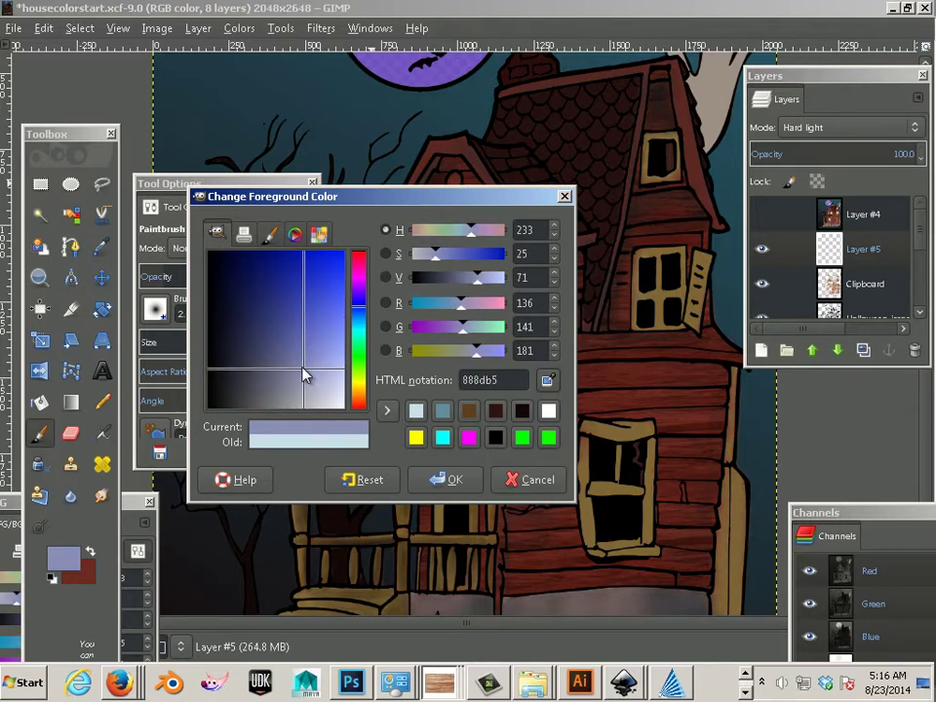
pyautogui.click(446, 480)
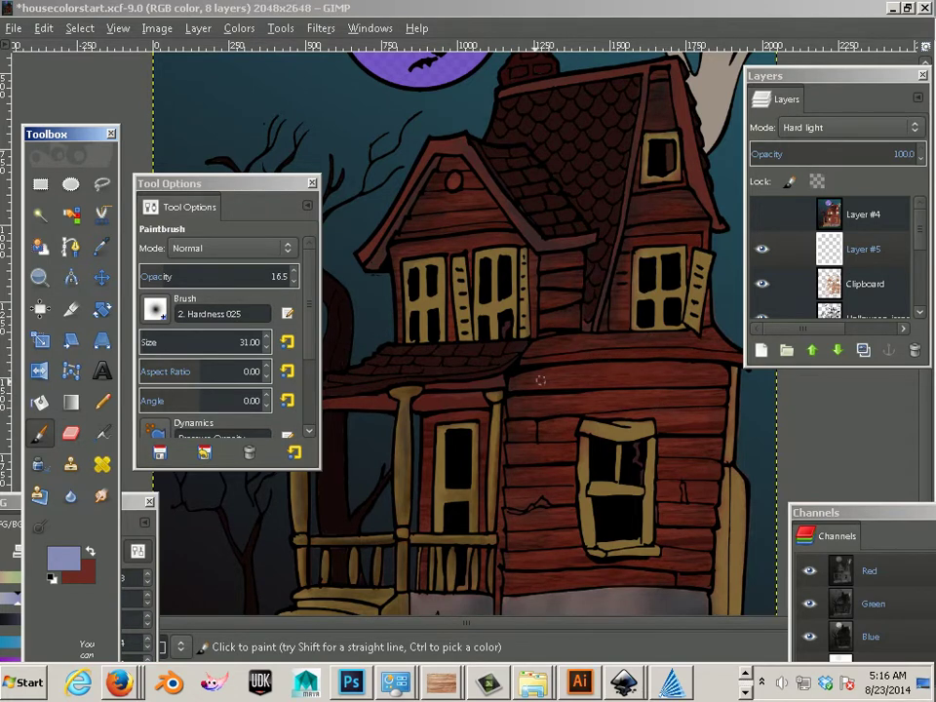
# Paint a first highlight stroke along the wall, then lighten the colour to pale lavender
pyautogui.moveTo(513, 385); pyautogui.dragTo(601, 377)
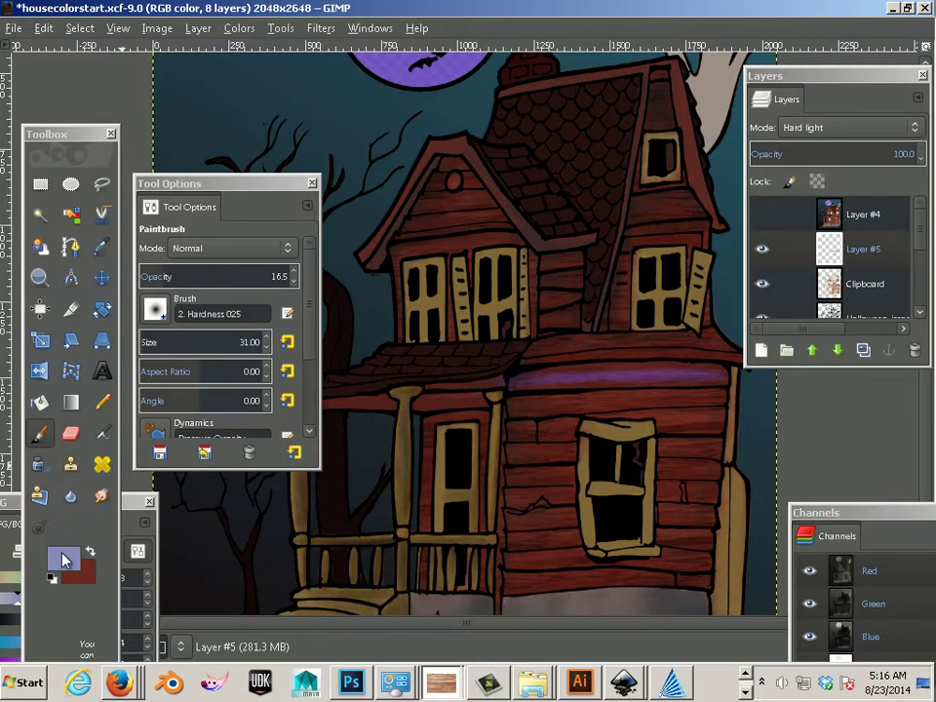
pyautogui.click(62, 557)
pyautogui.moveTo(325, 383); pyautogui.dragTo(322, 386)
pyautogui.click(434, 479)
# Brighten the band under the upper floor and the lower wall, ending at brush size 41
pyautogui.moveTo(589, 412)
pyautogui.mouseDown()
pyautogui.moveTo(518, 389)
pyautogui.moveTo(587, 386)
pyautogui.moveTo(501, 379)
pyautogui.moveTo(582, 380)
pyautogui.mouseUp()
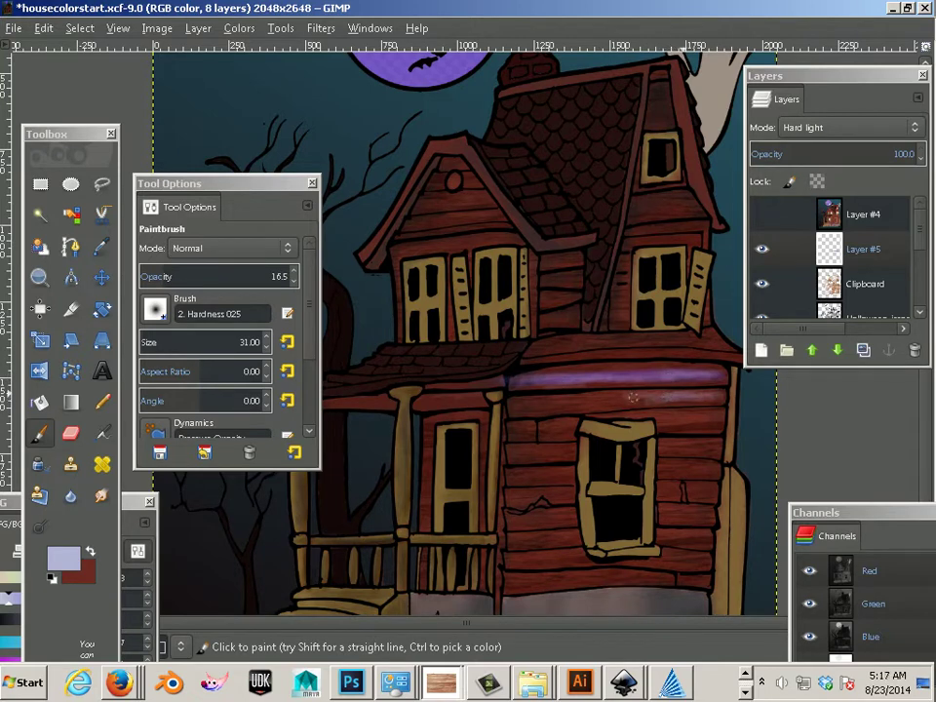
pyautogui.moveTo(582, 401)
pyautogui.mouseDown()
pyautogui.moveTo(611, 400)
pyautogui.moveTo(533, 404)
pyautogui.moveTo(583, 400)
pyautogui.mouseUp()
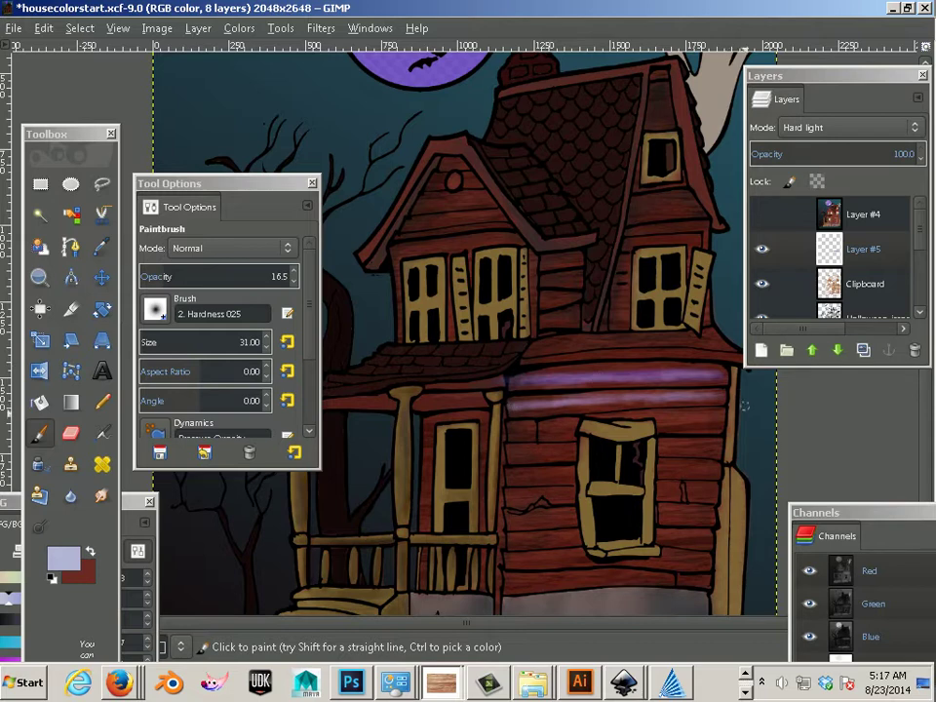
pyautogui.press(']')
pyautogui.press(']')
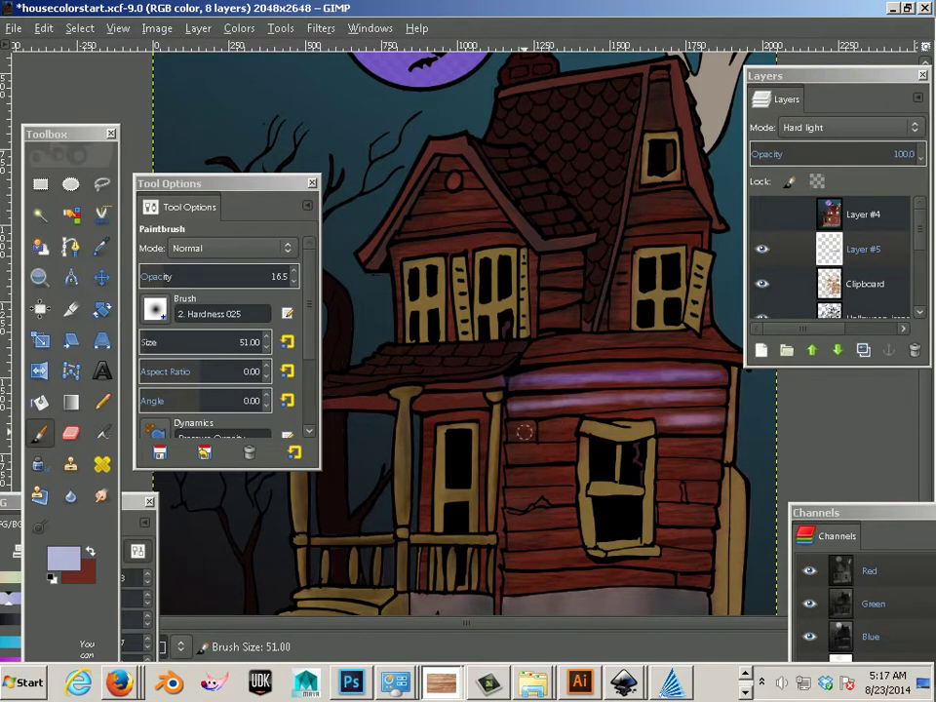
pyautogui.press('[')
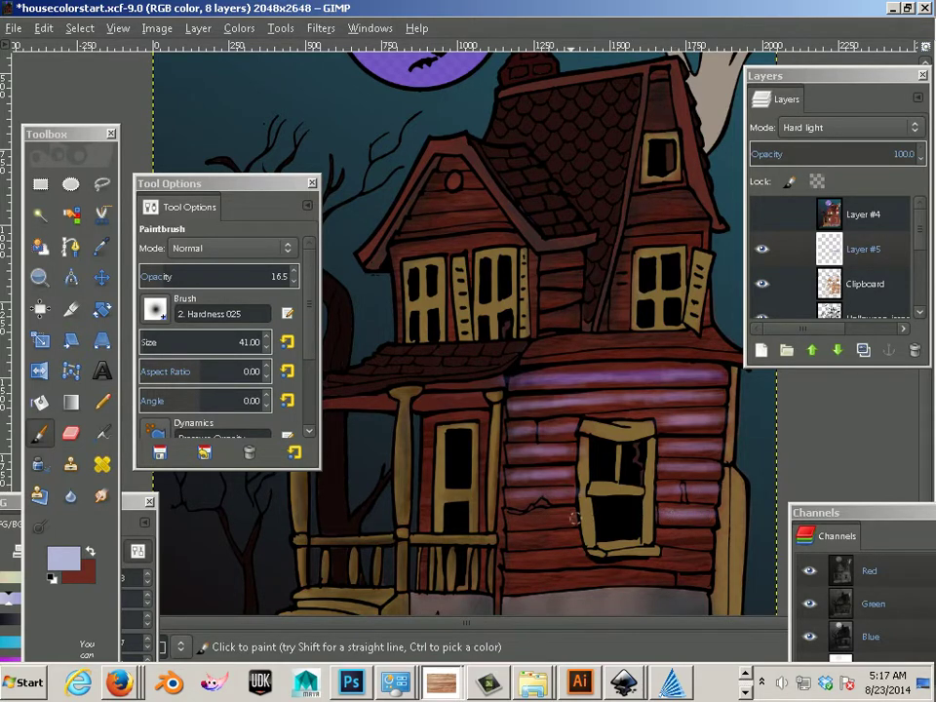
# Highlight the lower wall boards around the broken window, then reduce the brush to size 21
pyautogui.moveTo(546, 517)
pyautogui.mouseDown()
pyautogui.moveTo(515, 521)
pyautogui.moveTo(573, 513)
pyautogui.moveTo(499, 541)
pyautogui.moveTo(710, 537)
pyautogui.moveTo(679, 535)
pyautogui.mouseUp()
pyautogui.moveTo(539, 559)
pyautogui.mouseDown()
pyautogui.moveTo(502, 561)
pyautogui.moveTo(586, 555)
pyautogui.moveTo(575, 556)
pyautogui.mouseUp()
pyautogui.moveTo(658, 557)
pyautogui.mouseDown()
pyautogui.moveTo(706, 562)
pyautogui.moveTo(633, 559)
pyautogui.moveTo(514, 583)
pyautogui.moveTo(670, 577)
pyautogui.moveTo(511, 587)
pyautogui.mouseUp()
pyautogui.moveTo(511, 434); pyautogui.dragTo(536, 434)
pyautogui.press('[')
pyautogui.press('[')
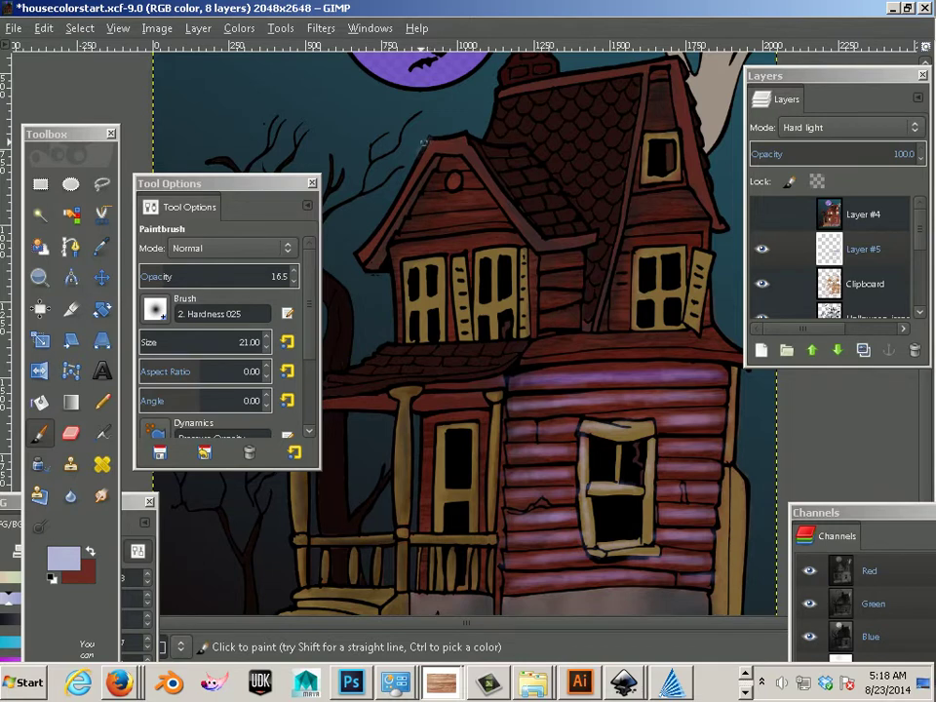
pyautogui.press('ctrl')
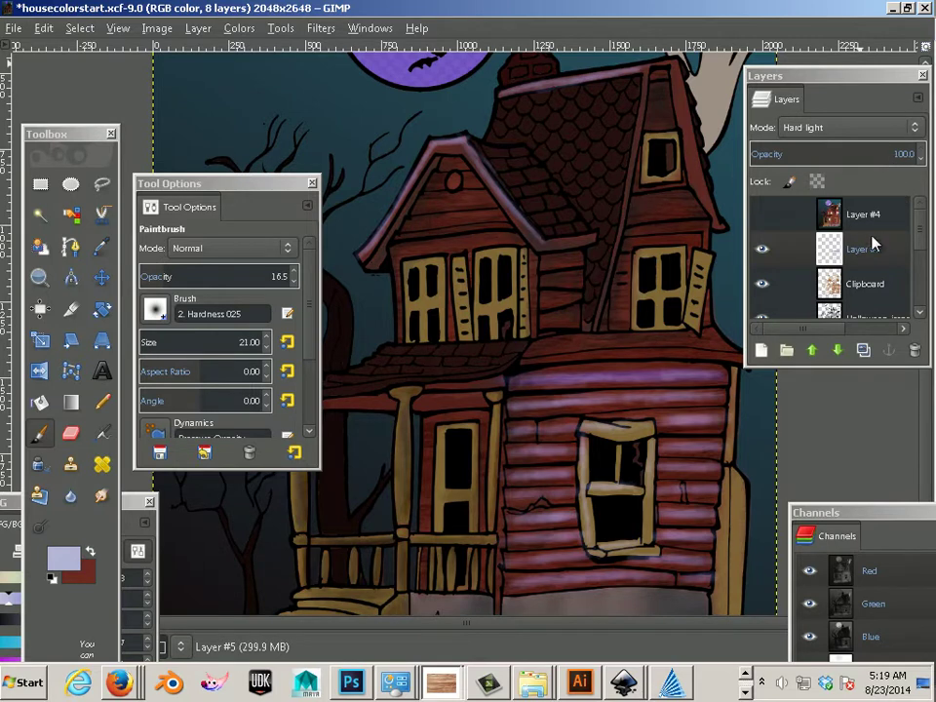
pyautogui.click(762, 250)
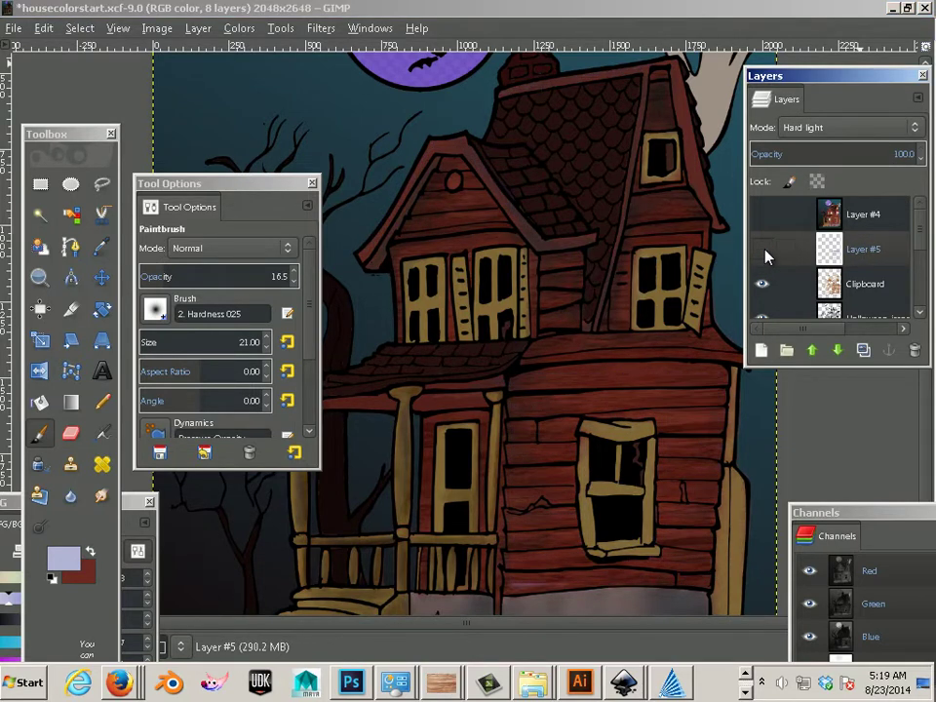
pyautogui.click(765, 253)
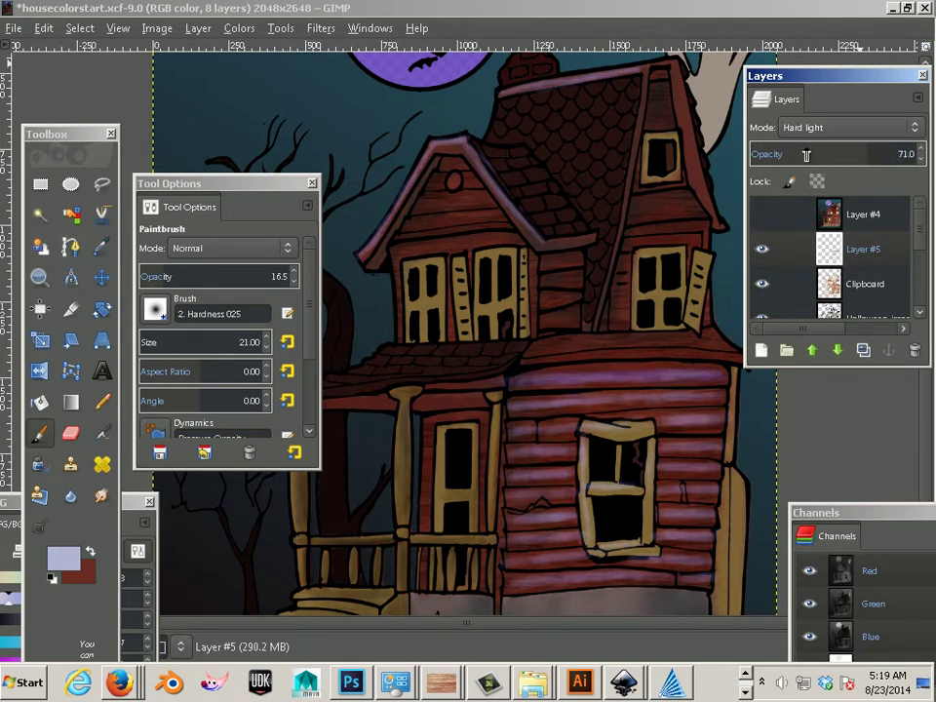
pyautogui.scroll(-4, 806, 154)
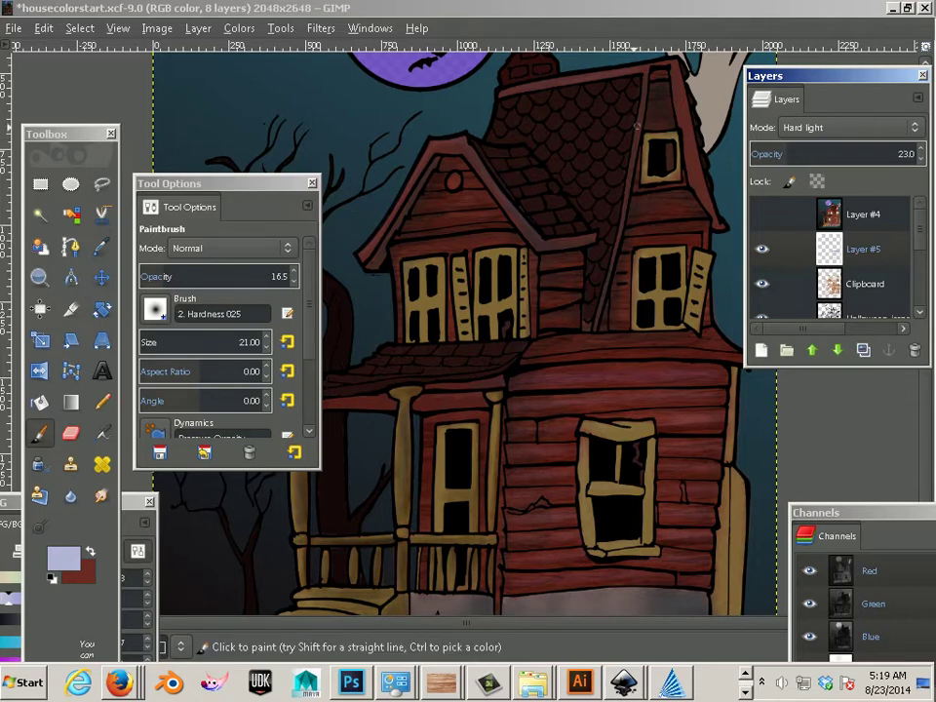
pyautogui.scroll(-3, 621, 133)
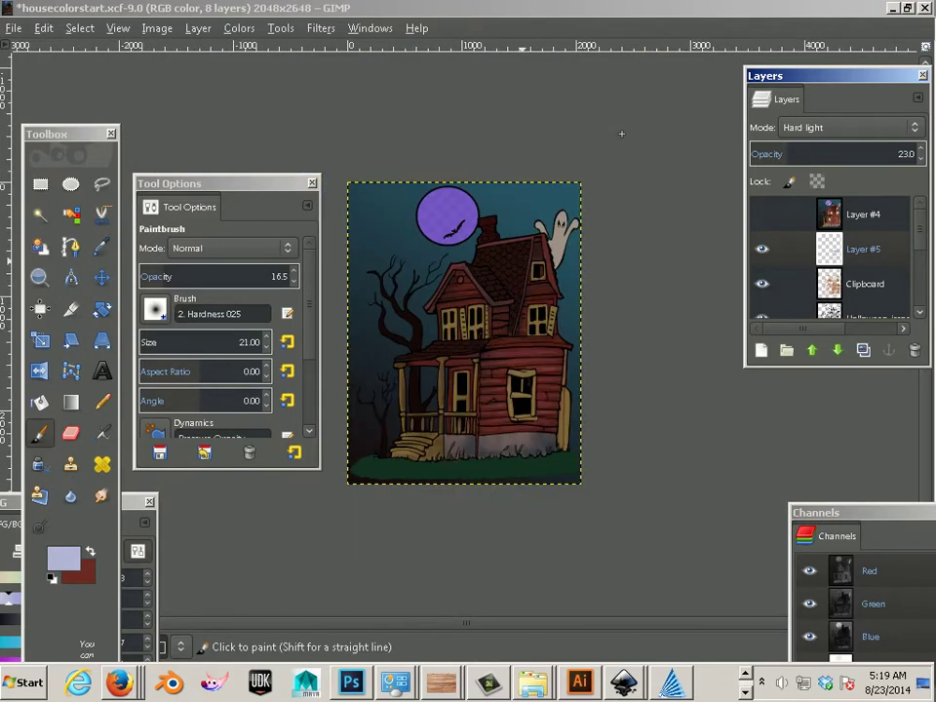
pyautogui.scroll(2, 621, 133)
pyautogui.press('[')
pyautogui.press('[')
pyautogui.press('[')
pyautogui.press('[')
pyautogui.press('[')
pyautogui.press('[')
pyautogui.press('[')
pyautogui.press('[')
pyautogui.press('[')
pyautogui.press('[')
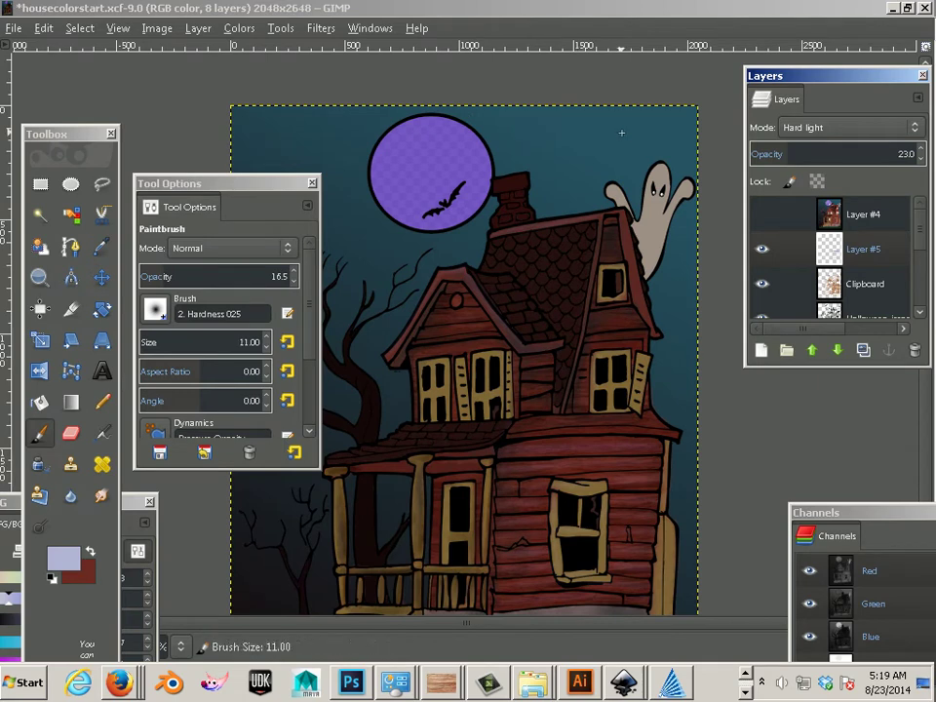
pyautogui.click(762, 249)
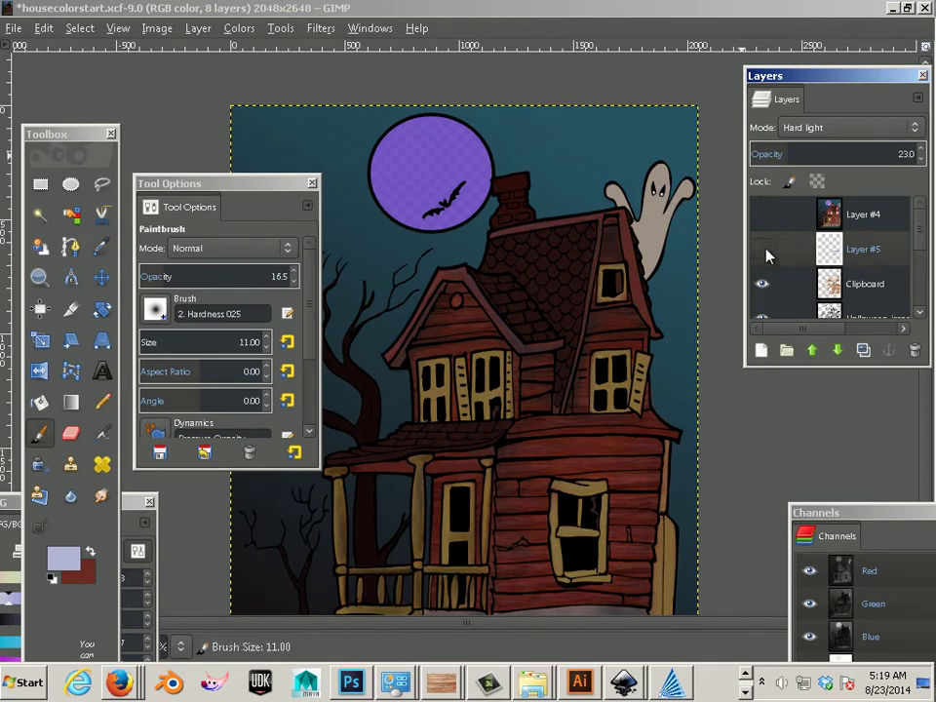
pyautogui.click(766, 252)
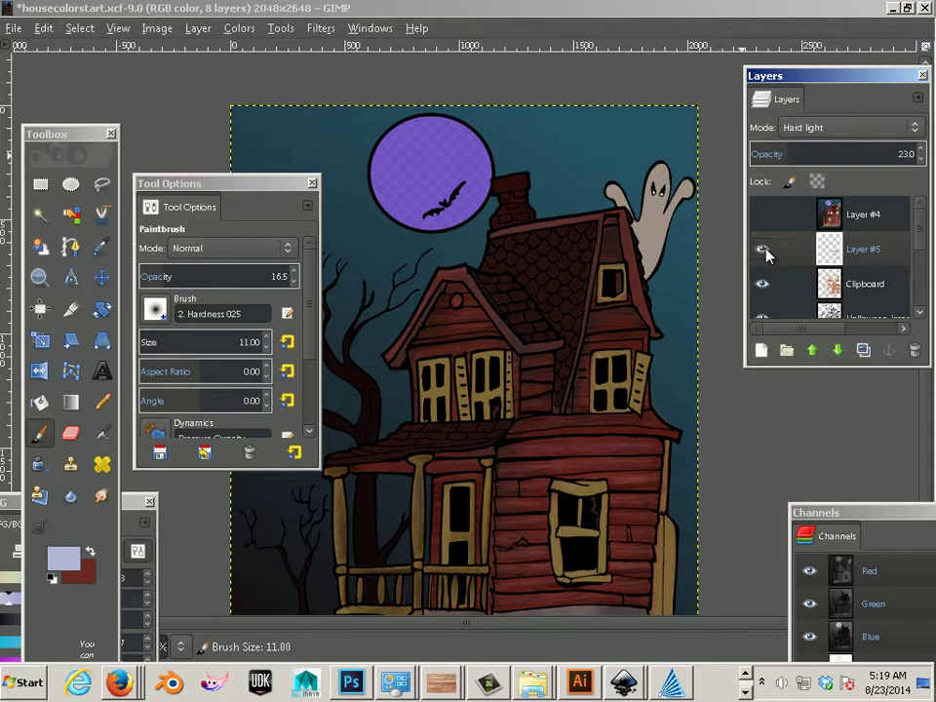
pyautogui.click(766, 253)
pyautogui.click(766, 251)
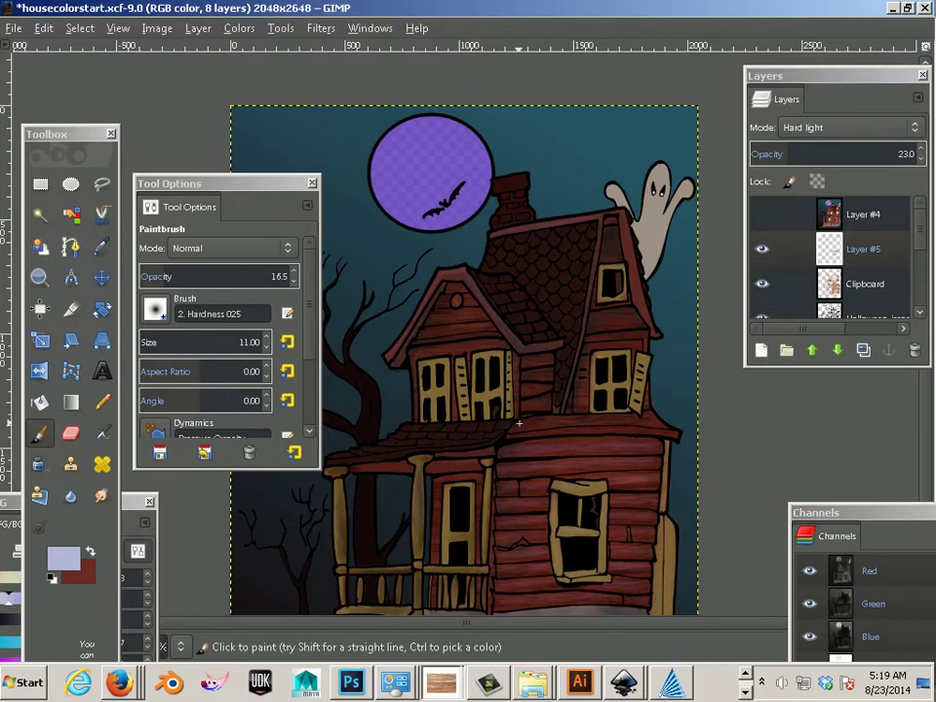
# Enlarge the brush to 41, then 81, and settle back at size 31
pyautogui.press(']')
pyautogui.press(']')
pyautogui.press(']')
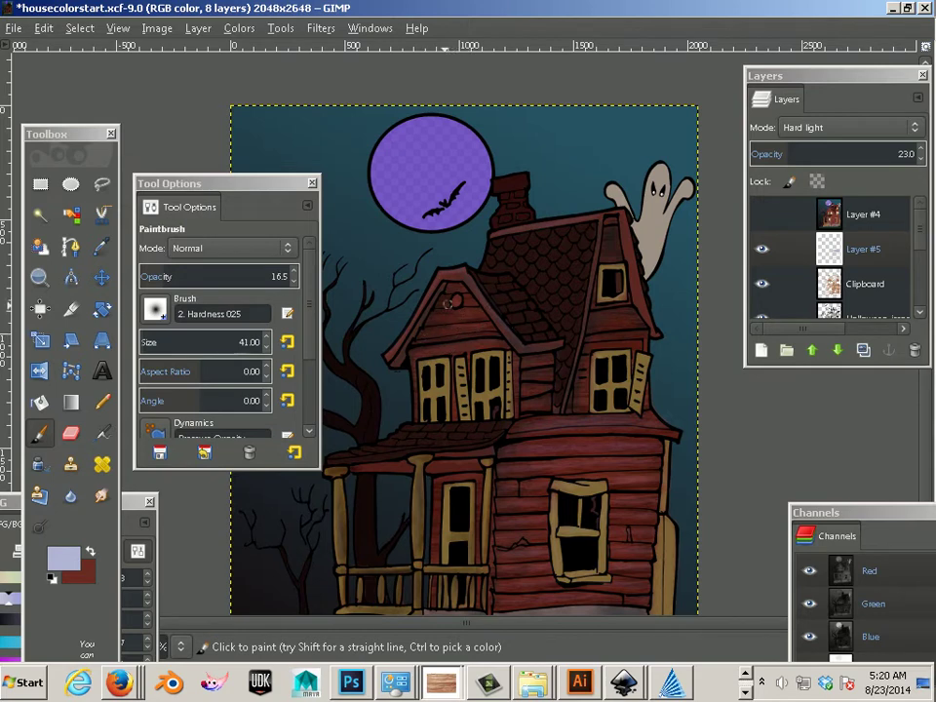
pyautogui.press(']')
pyautogui.press(']')
pyautogui.press(']')
pyautogui.press(']')
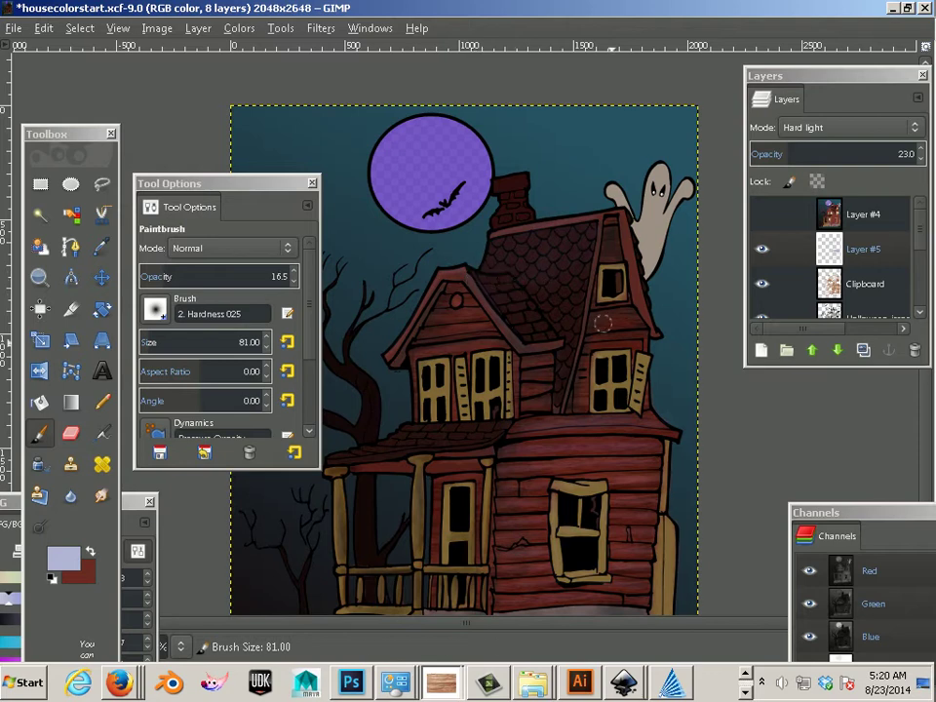
pyautogui.press('[')
pyautogui.press('[')
pyautogui.press('[')
pyautogui.press('[')
pyautogui.press('[')
pyautogui.press('[')
pyautogui.press('[')
pyautogui.press('[')
pyautogui.press('[')
pyautogui.press('[')
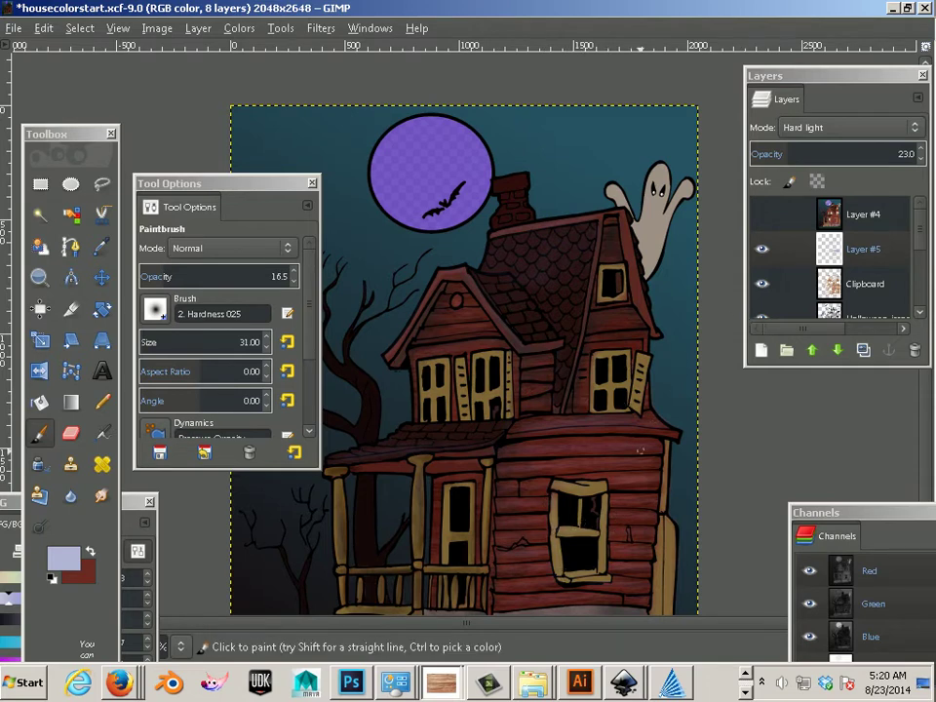
# Zoom in on the house, drop the brush to size 21, and pan to show the moon
pyautogui.press('ctrl')
pyautogui.scroll(2, 595, 491)
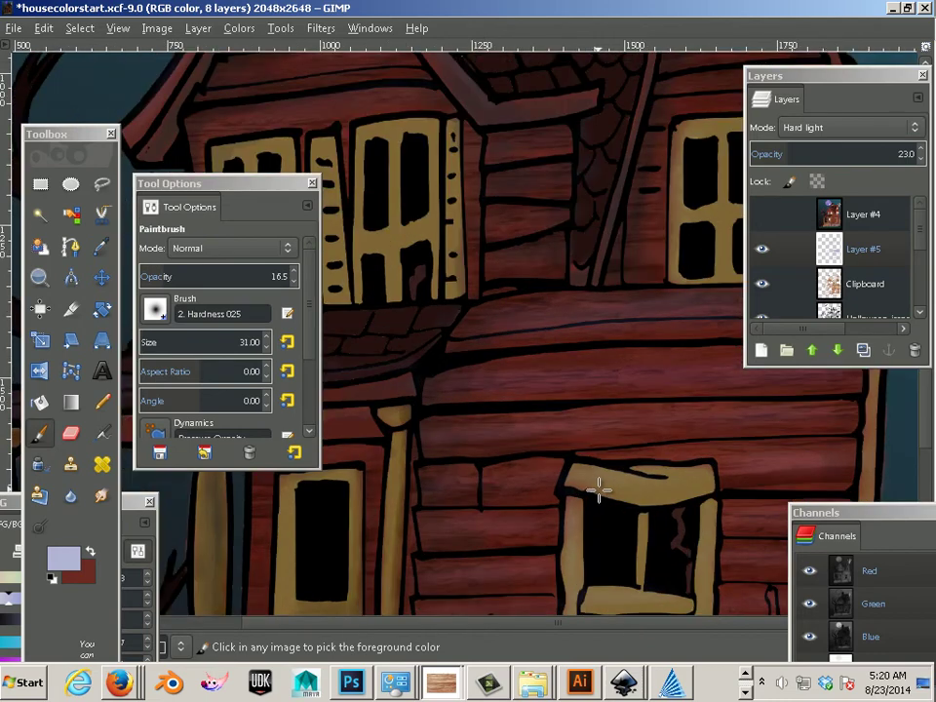
pyautogui.press('[')
pyautogui.press('[')
pyautogui.press('[')
pyautogui.press('[')
pyautogui.press('[')
pyautogui.press('[')
pyautogui.press('[')
pyautogui.press('[')
pyautogui.press('[')
pyautogui.press('[')
pyautogui.scroll(-4, 598, 487)
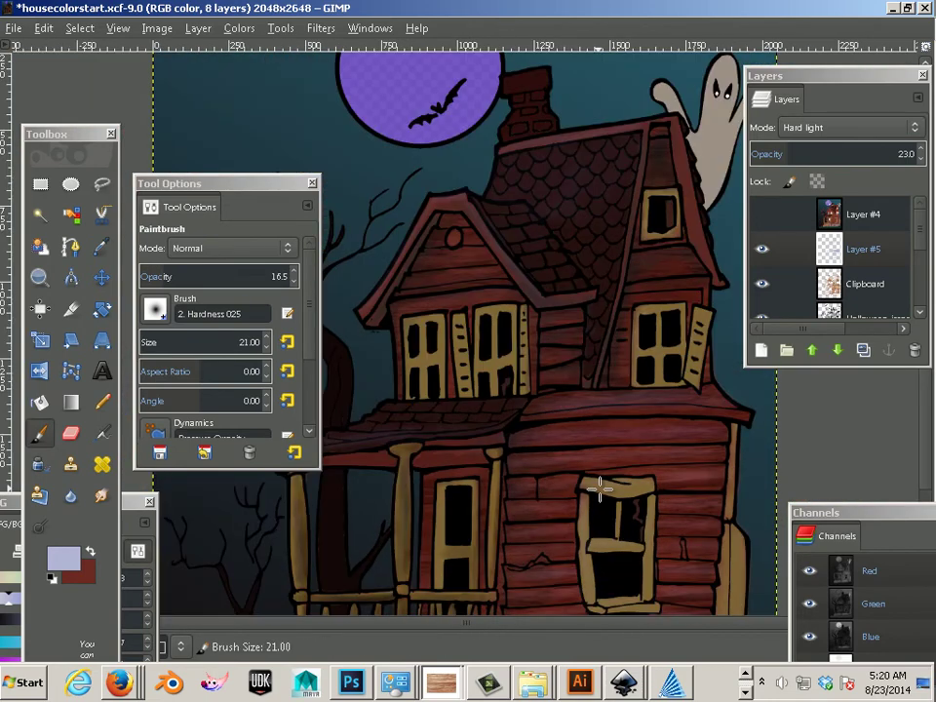
pyautogui.scroll(1, 599, 489)
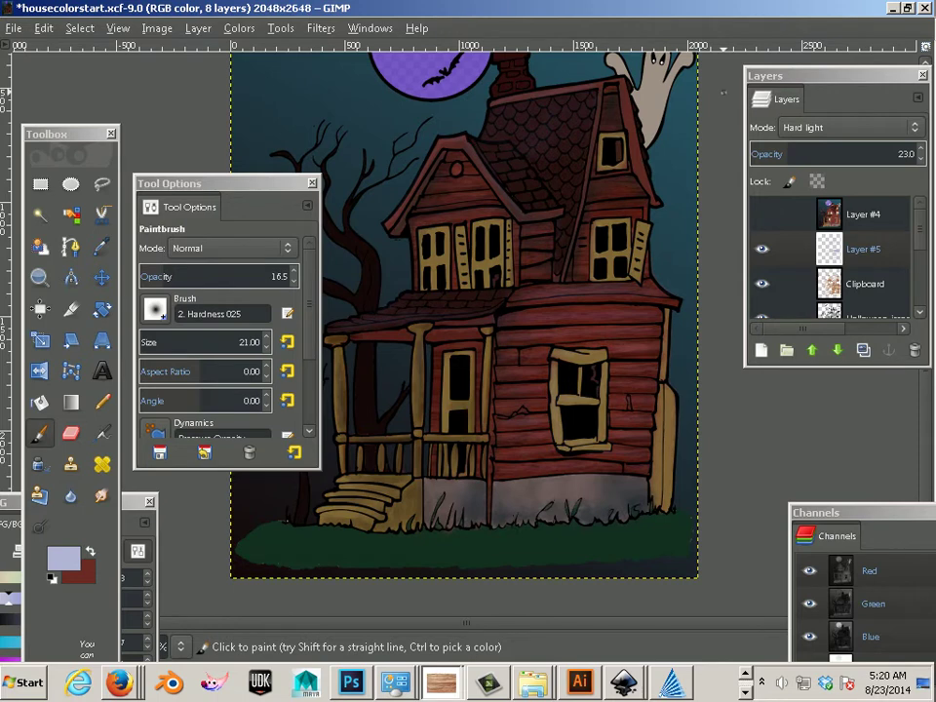
pyautogui.moveTo(673, 179); pyautogui.dragTo(675, 246)
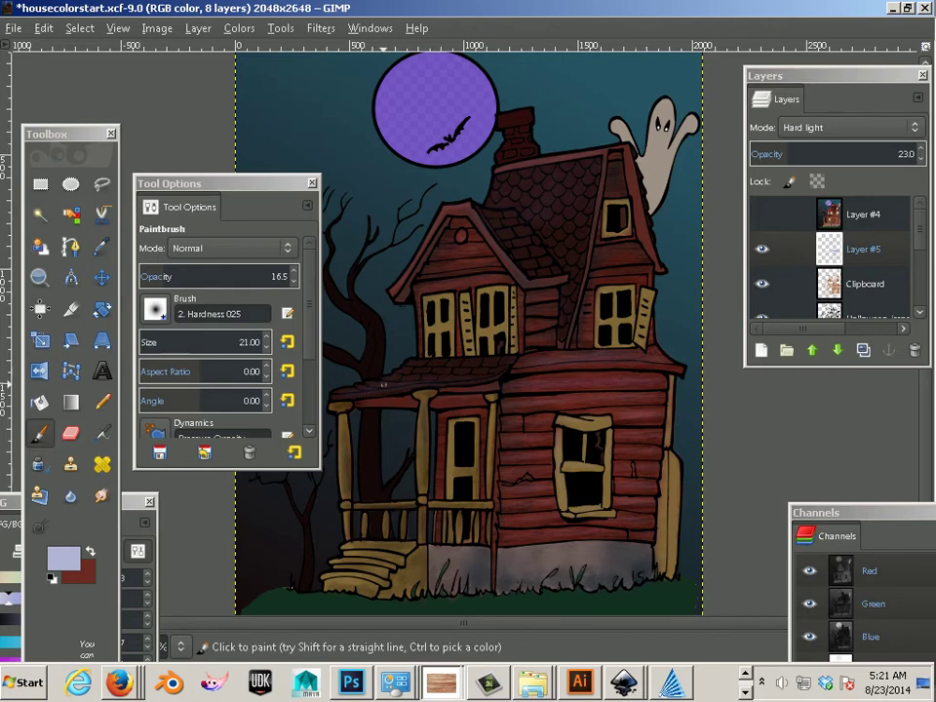
# Switch Layer #5 to Soft light and raise its opacity to 100
pyautogui.click(913, 129)
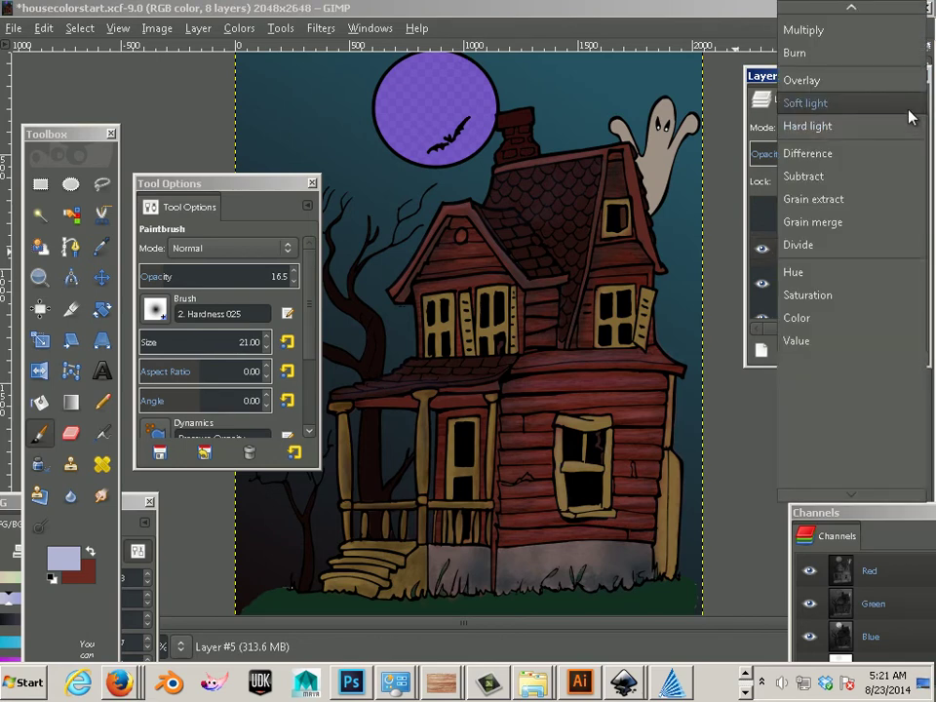
pyautogui.click(907, 105)
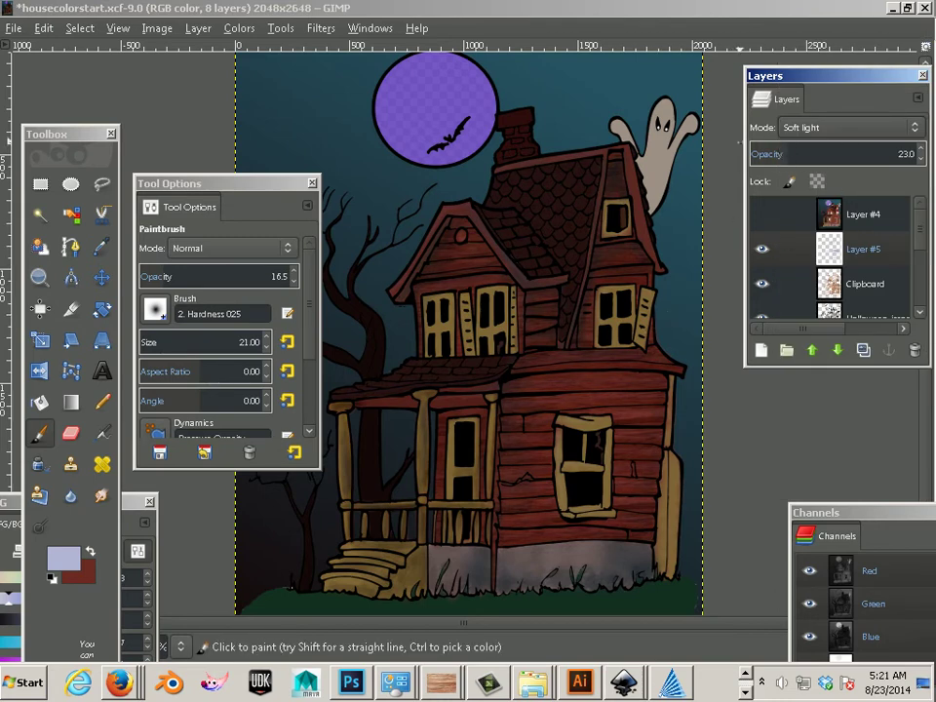
pyautogui.click(787, 158)
pyautogui.moveTo(788, 158); pyautogui.dragTo(789, 159)
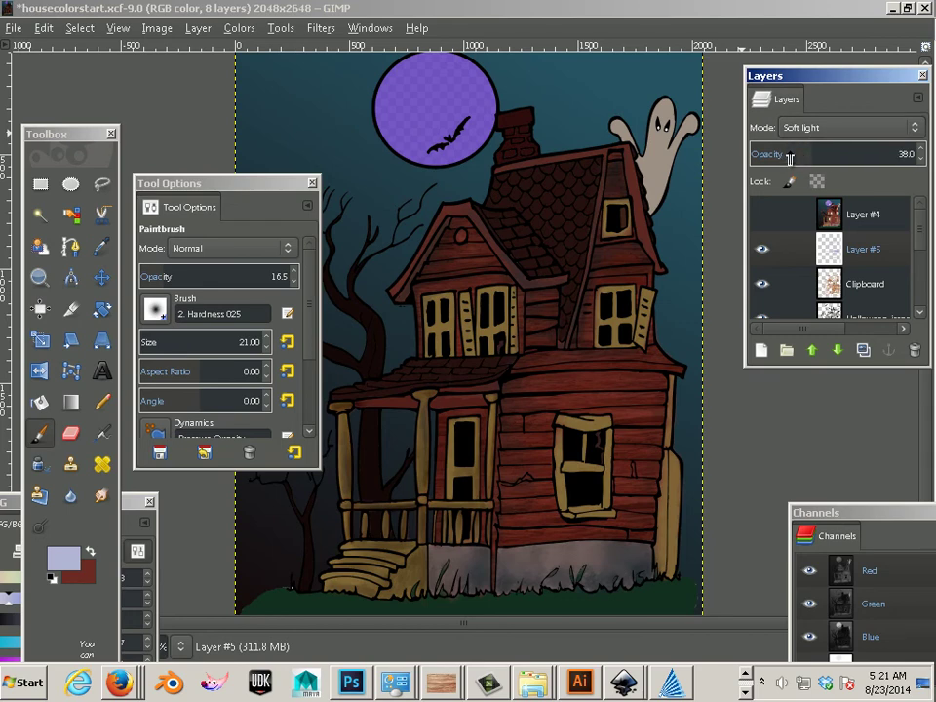
pyautogui.scroll(20, 789, 159)
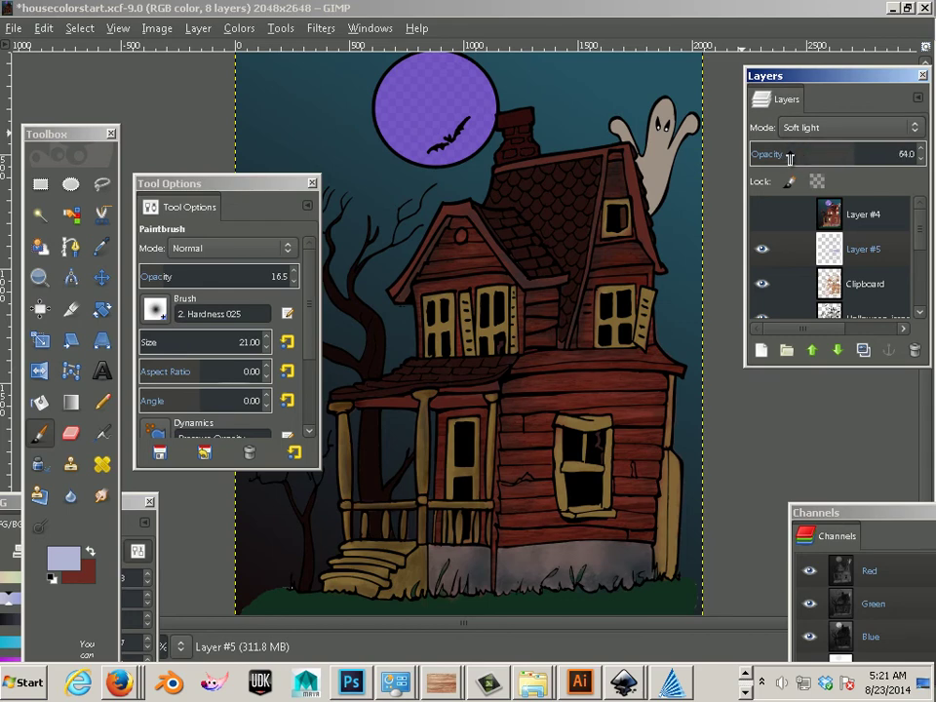
pyautogui.scroll(6, 789, 159)
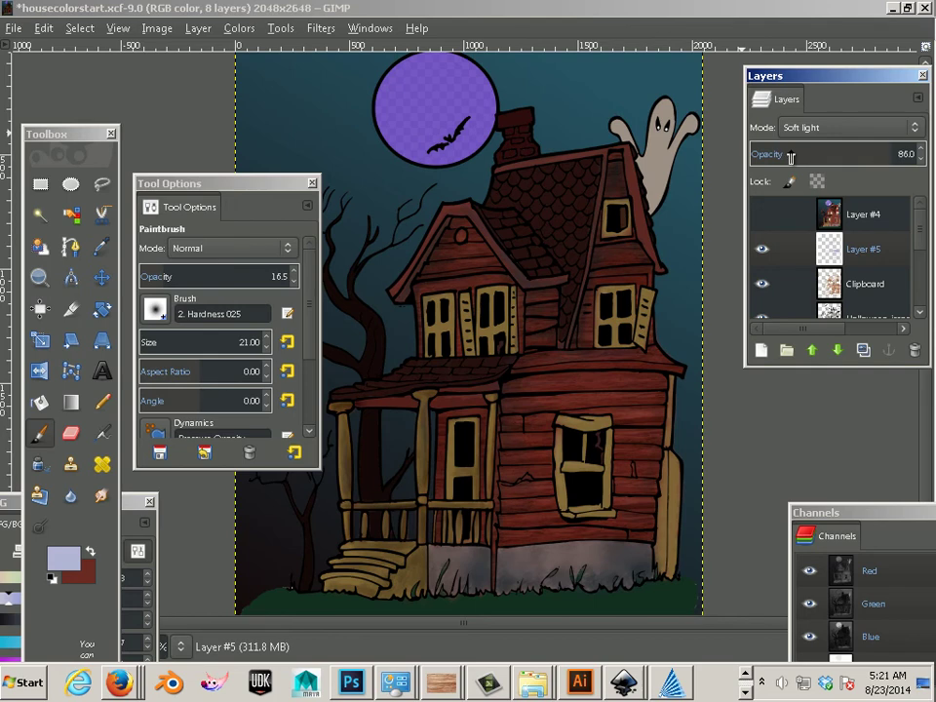
pyautogui.scroll(5, 789, 159)
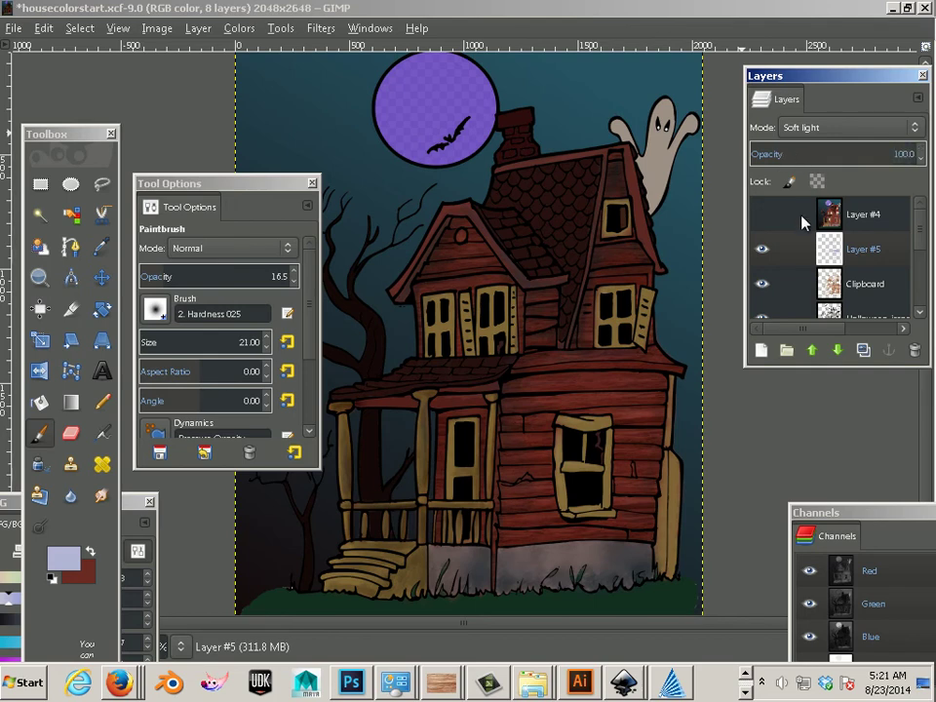
# Toggle Layer #5's visibility off and on to compare the highlights
pyautogui.click(762, 251)
pyautogui.click(762, 252)
pyautogui.click(763, 252)
pyautogui.click(763, 251)
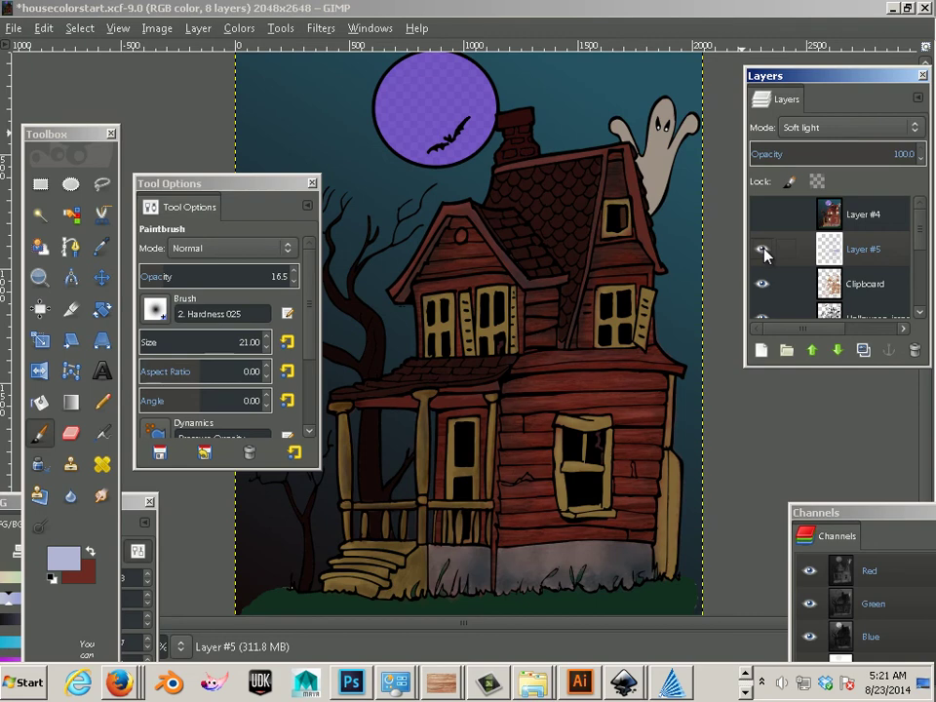
# Return Layer #5 to Hard light and lower its opacity to 19
pyautogui.click(821, 131)
pyautogui.click(813, 150)
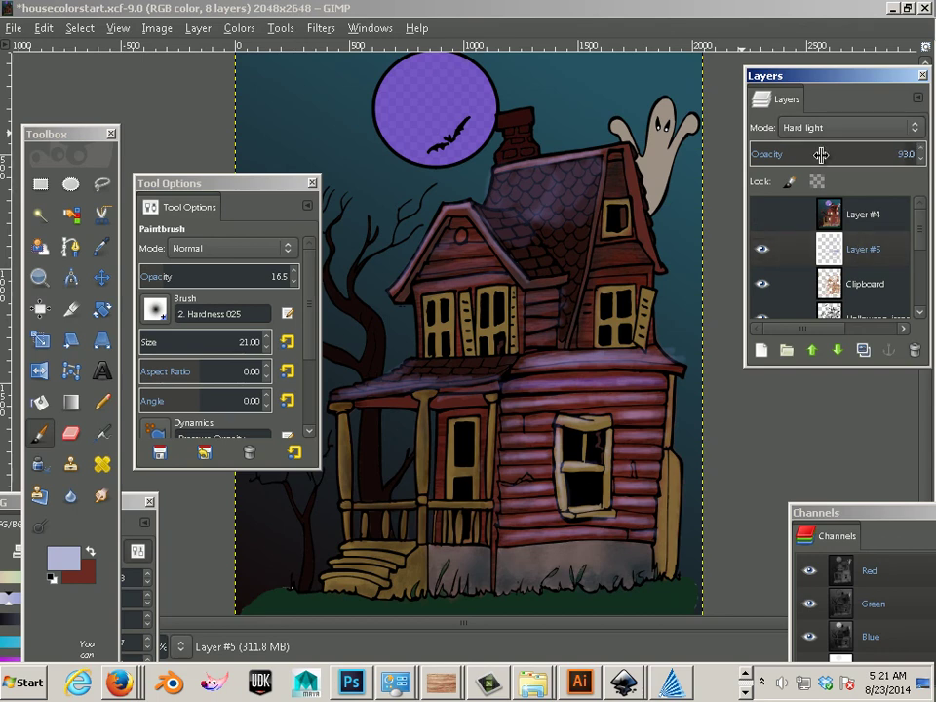
pyautogui.scroll(-20, 821, 154)
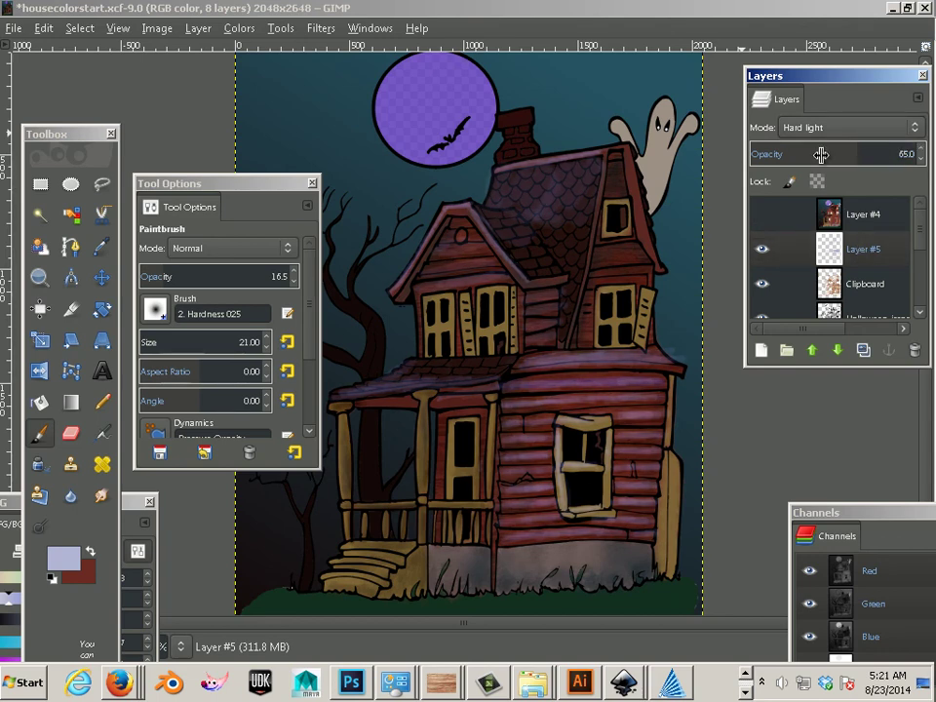
pyautogui.scroll(-16, 821, 154)
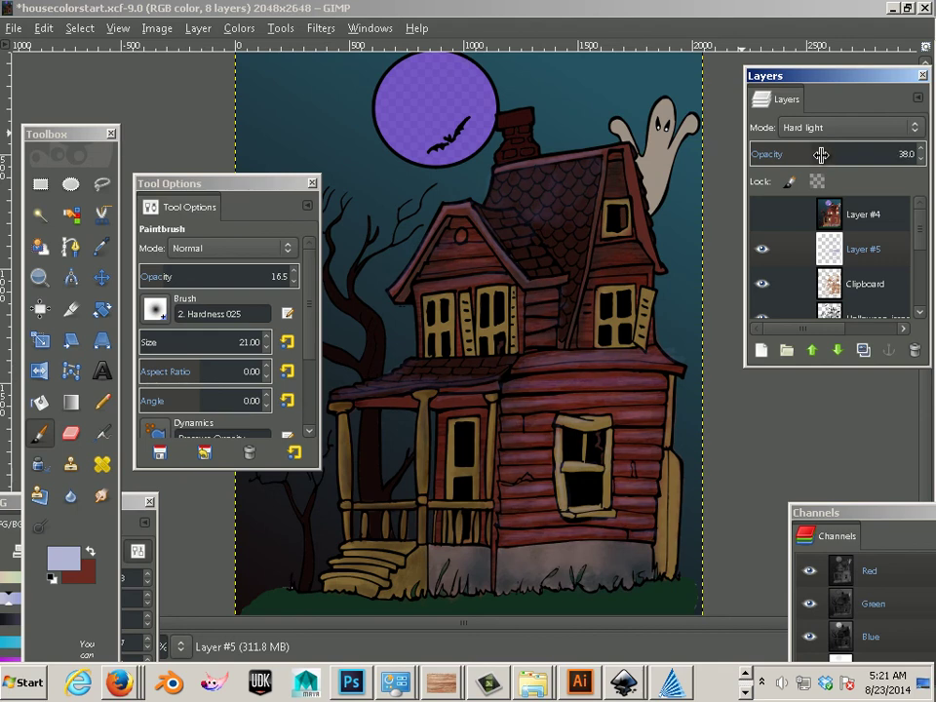
pyautogui.scroll(-20, 821, 154)
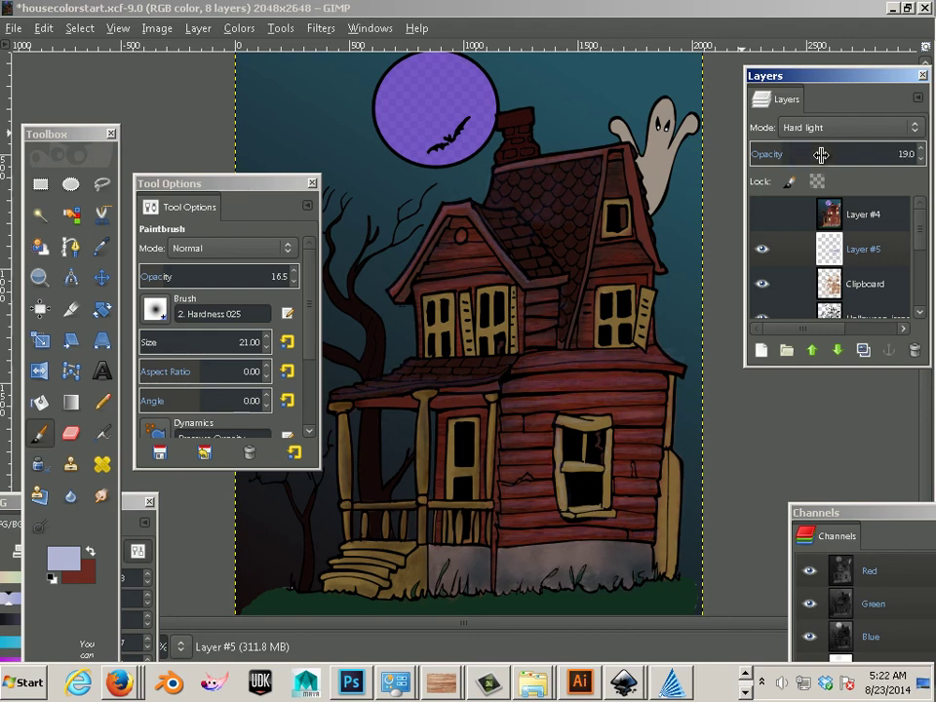